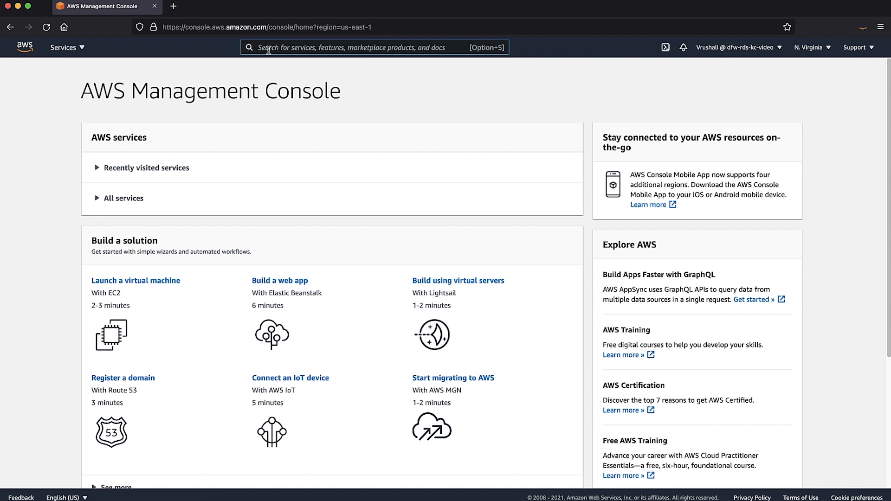
# - Start a new RDS parameter group with family aurora-mysql5.7 and type DB Cluster Parameter Group
pyautogui.click(287, 125)
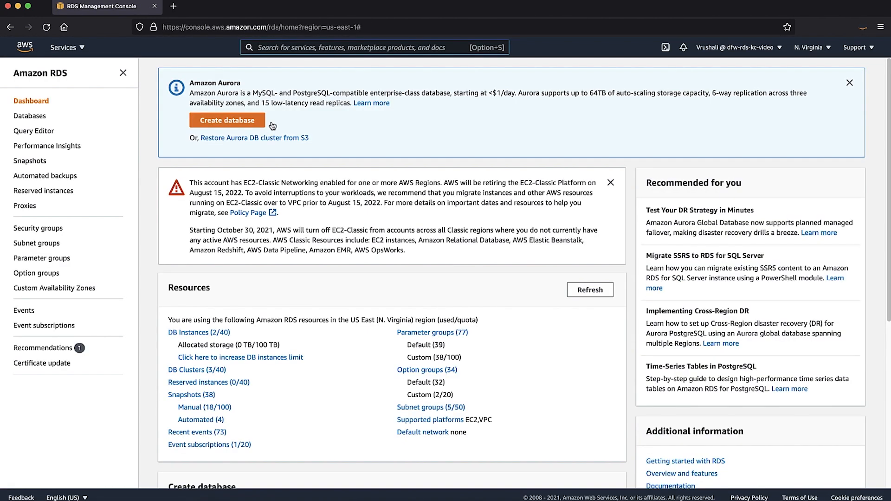
pyautogui.click(30, 261)
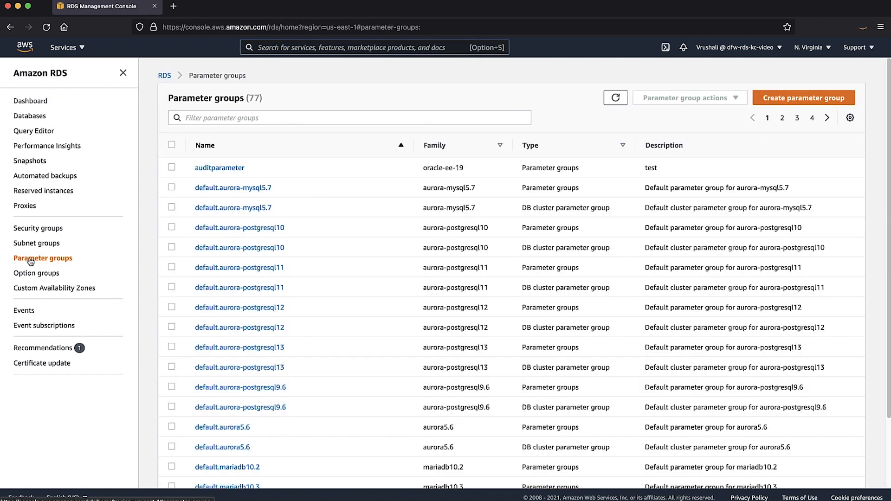
pyautogui.click(797, 98)
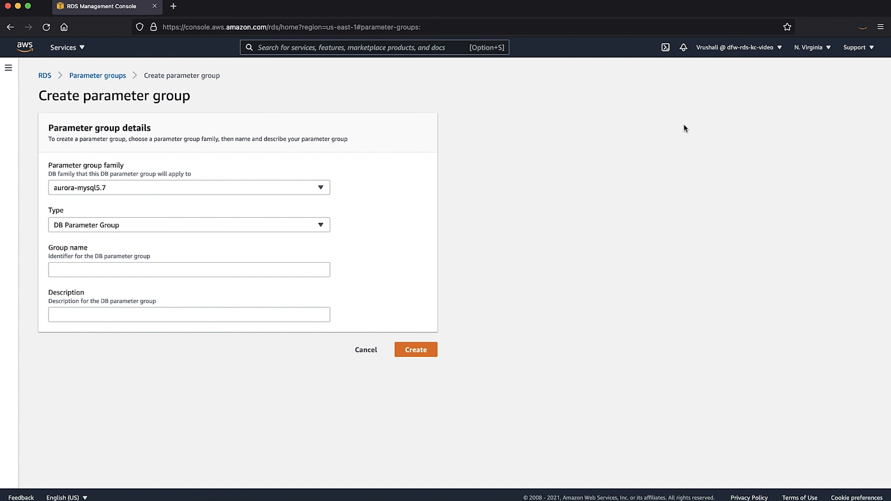
pyautogui.click(305, 188)
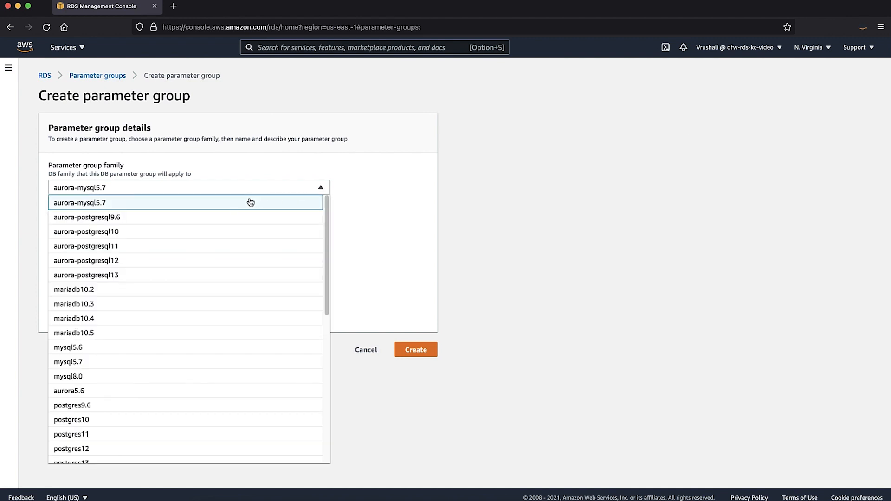
pyautogui.click(230, 203)
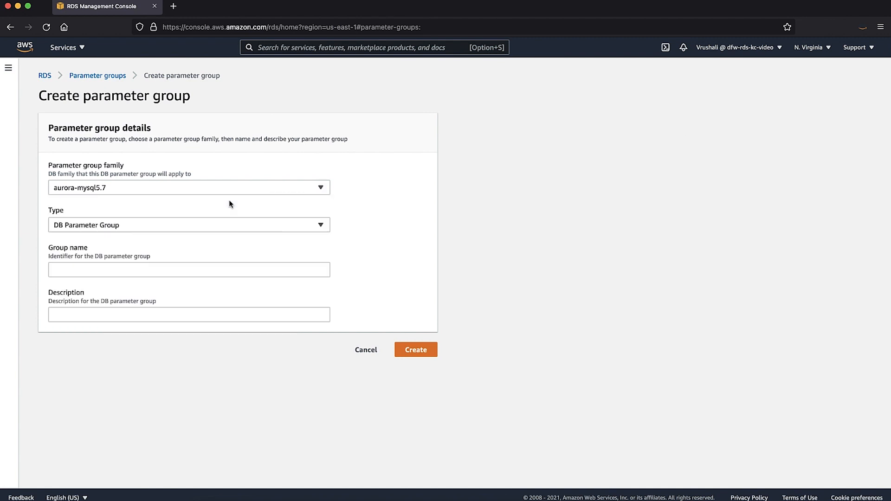
pyautogui.click(188, 230)
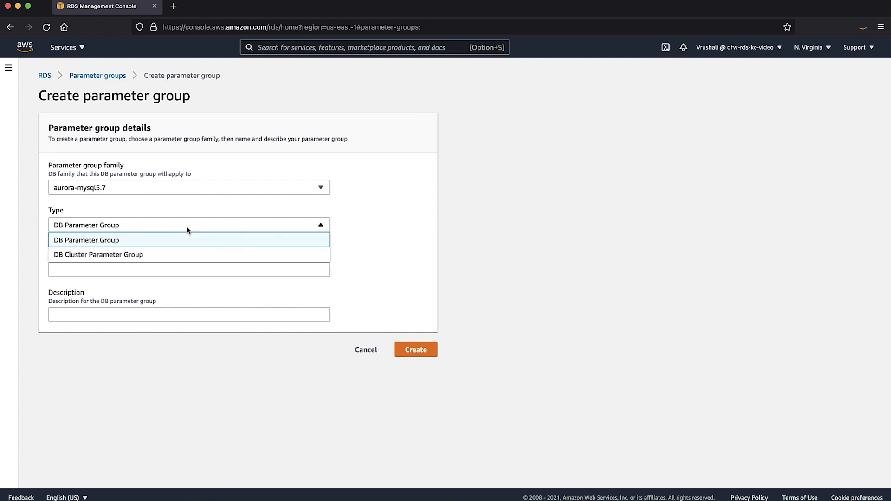
pyautogui.click(154, 255)
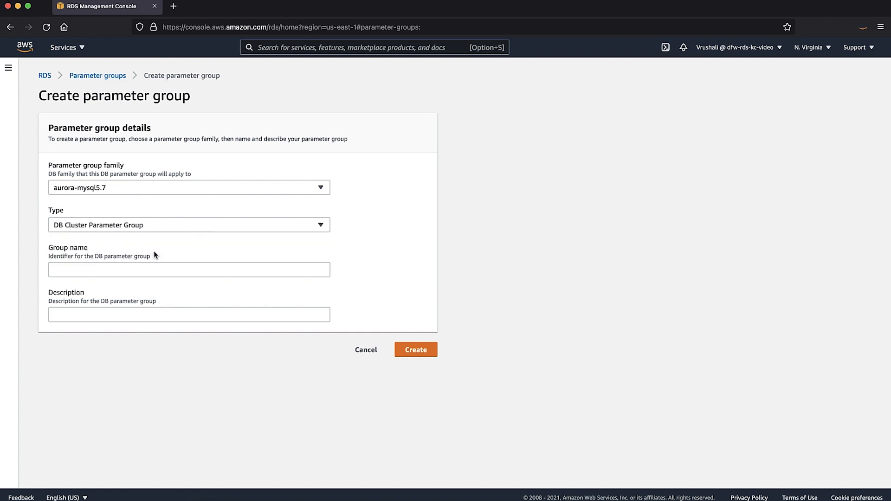
# - Name the group aurora-prod-db-parameter-group, describe it as "Cluster Level Aurora Prod Parameter Group", and create it
pyautogui.click(124, 270)
pyautogui.write('aurora-prod-db-parameter-group')
pyautogui.click(96, 314)
pyautogui.write('Cluster Level Aurora Prod Parameter Group')
pyautogui.click(414, 353)
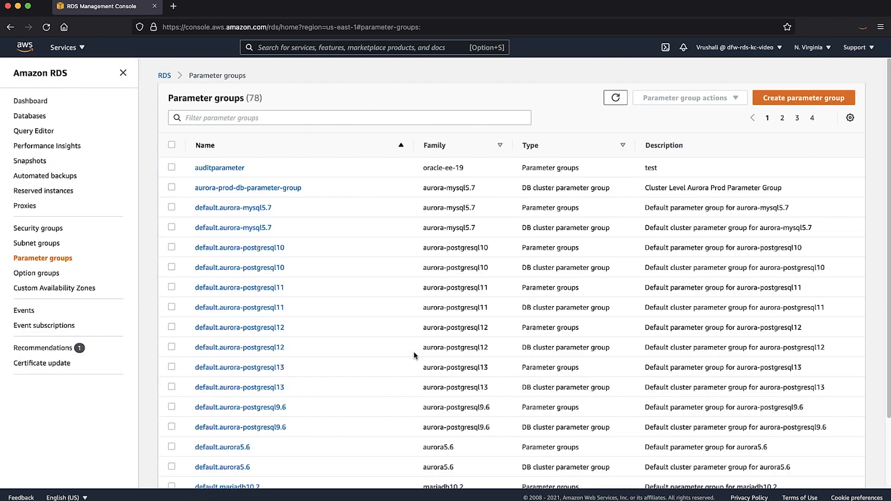
# - Filter the parameter groups by "auro" and open aurora-prod-db-parameter-group
pyautogui.click(254, 118)
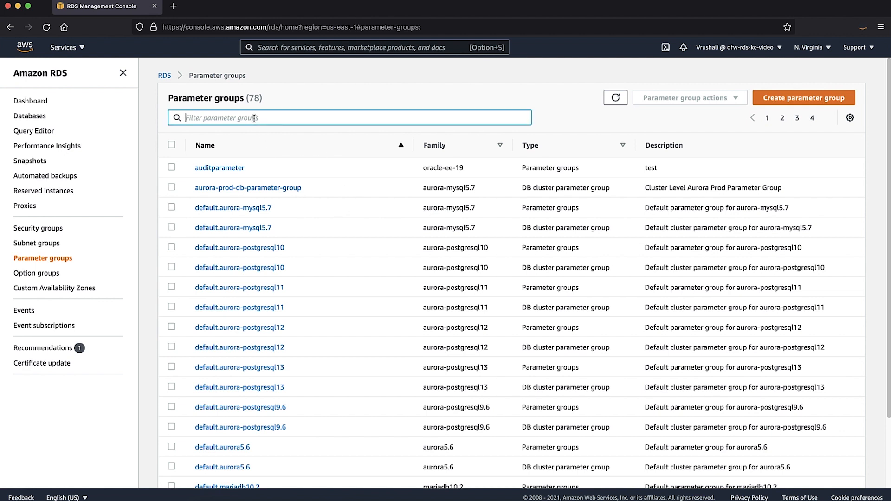
pyautogui.write('auror')
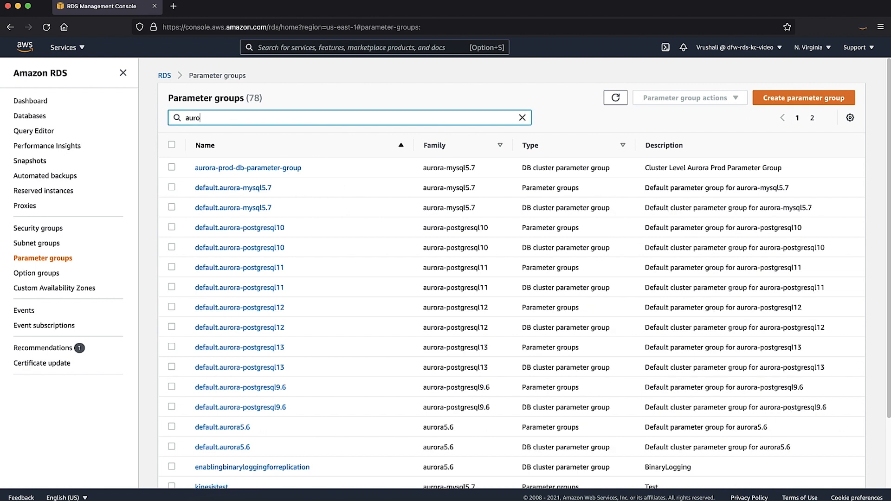
pyautogui.click(250, 168)
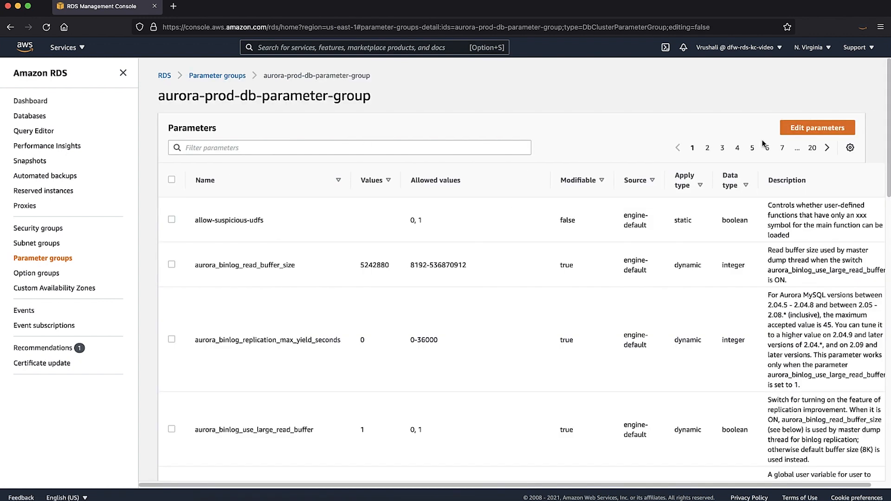
# - Edit the group's parameters, filtering by "binlog_for", to set binlog_format to MIXED and save the change
pyautogui.click(804, 130)
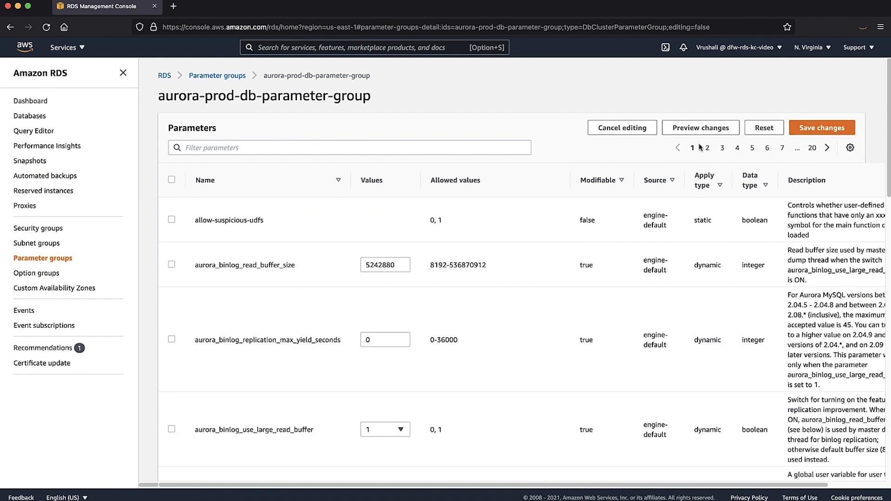
pyautogui.click(391, 148)
pyautogui.write('b')
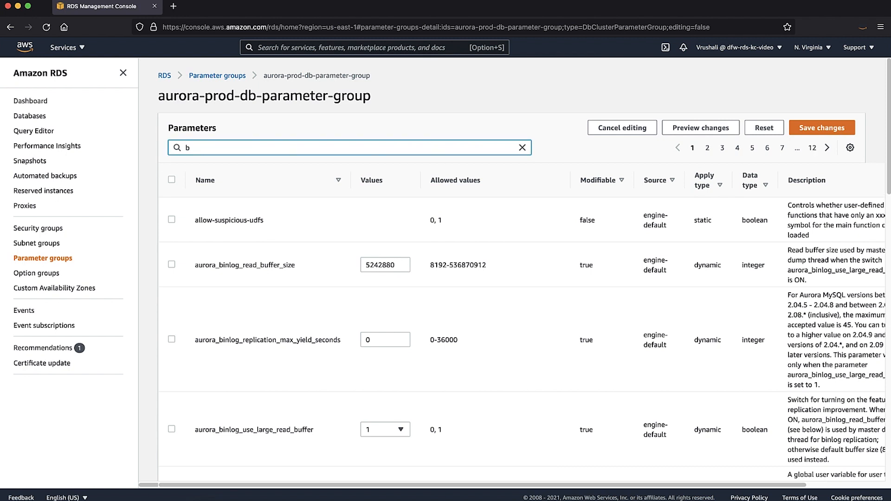
pyautogui.write('inlog_')
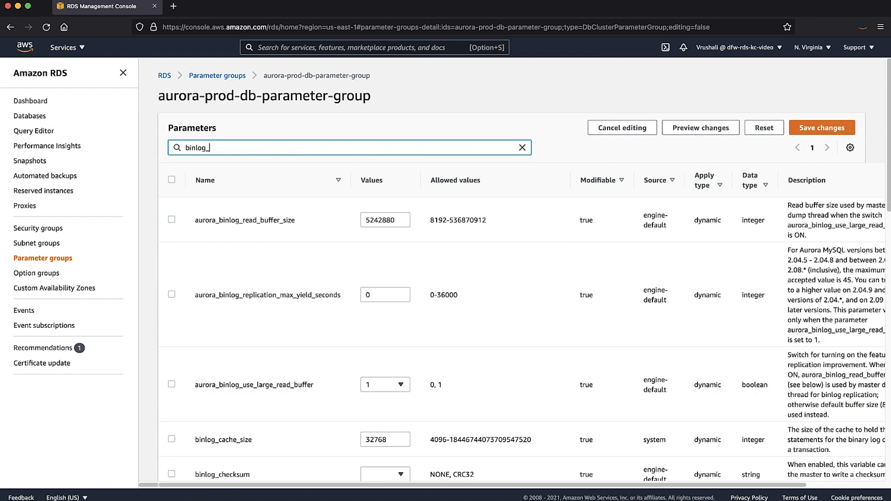
pyautogui.write('for')
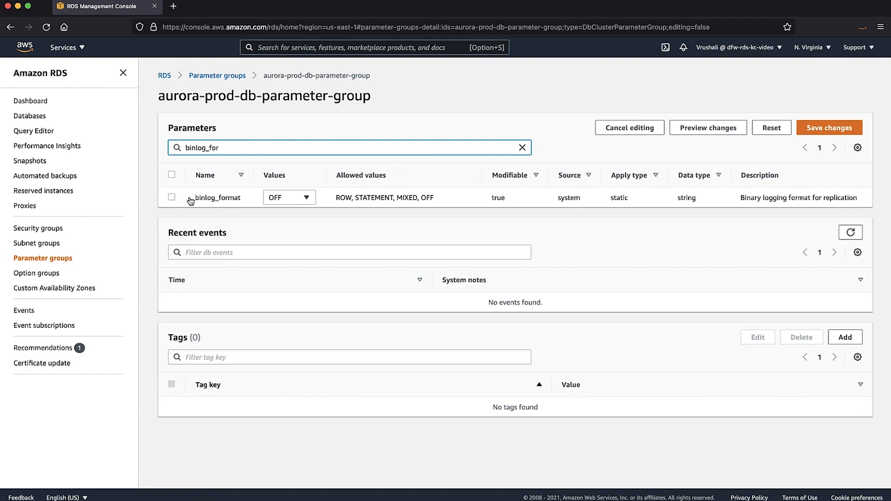
pyautogui.click(172, 197)
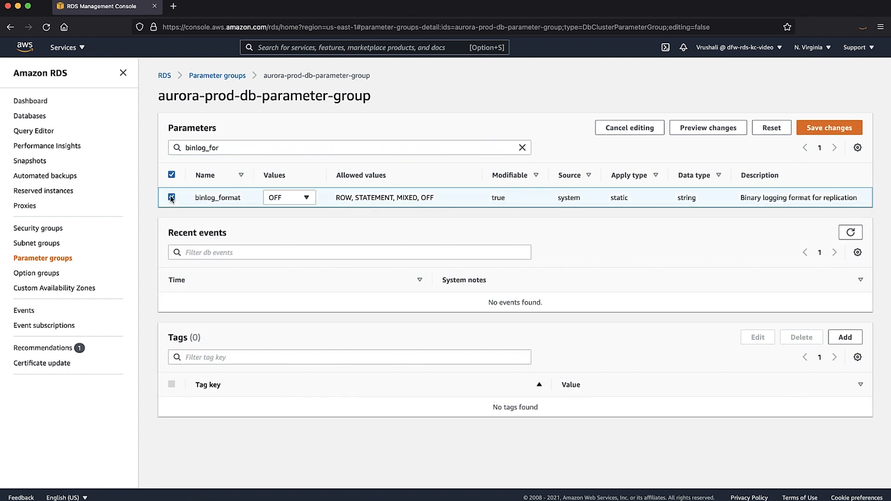
pyautogui.click(281, 199)
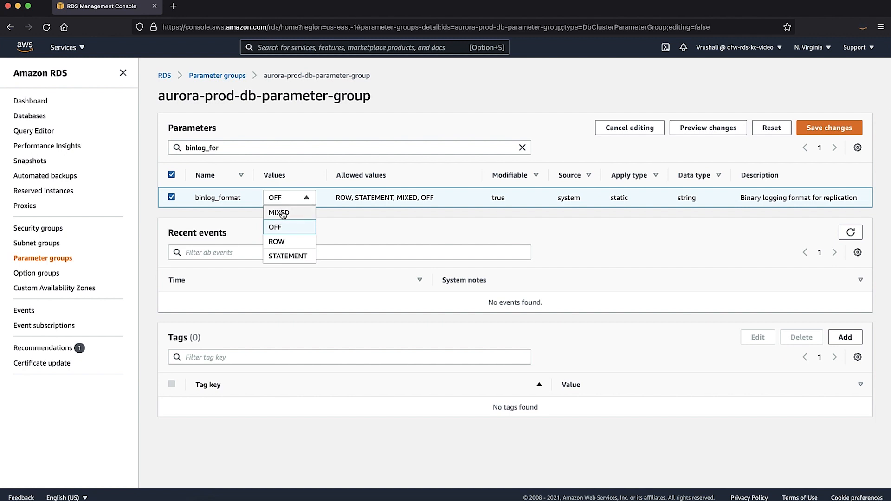
pyautogui.click(280, 213)
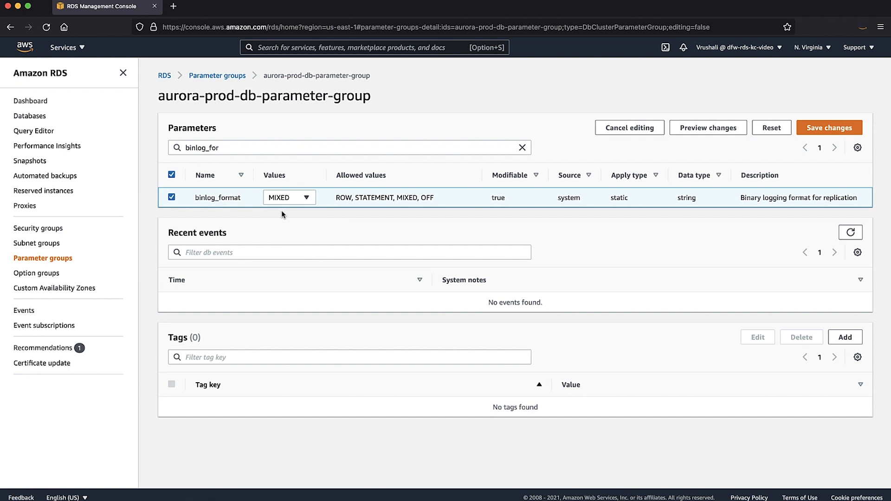
pyautogui.click(830, 133)
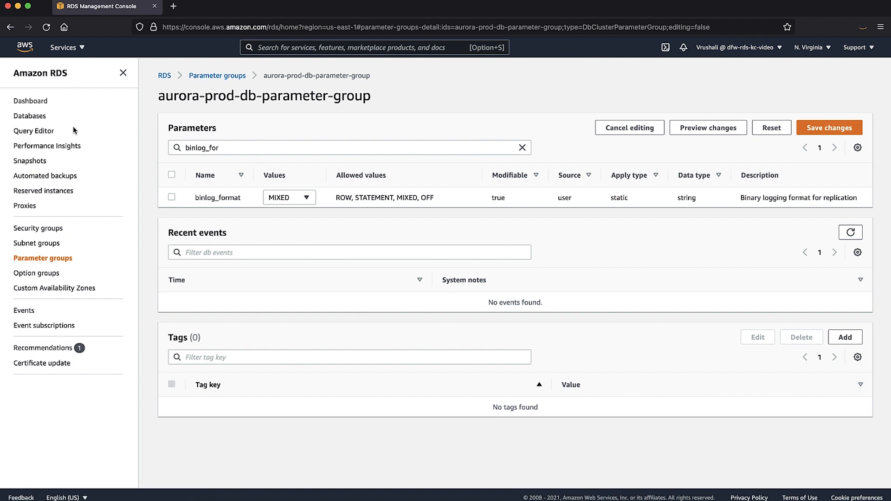
# - Modify the aurora-mysql-prod regional cluster to use aurora-prod-db-parameter-group as its DB cluster parameter group
pyautogui.click(44, 118)
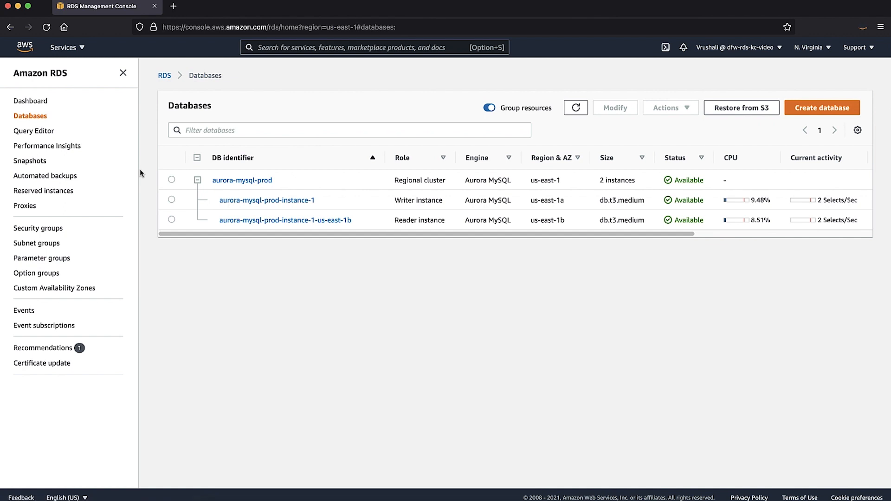
pyautogui.click(171, 180)
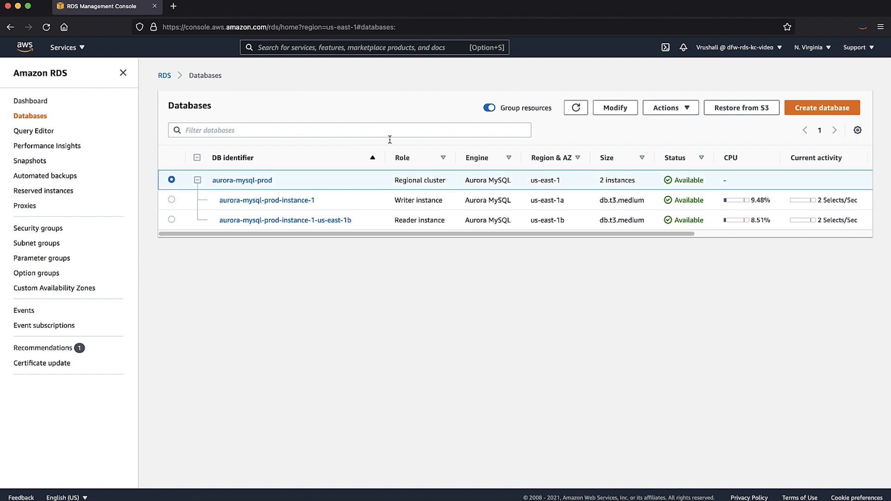
pyautogui.click(611, 110)
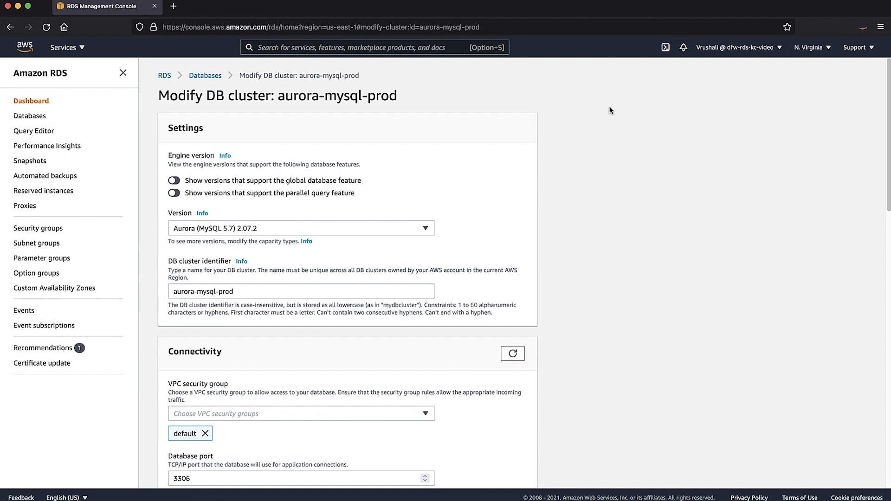
pyautogui.scroll(-2, 484, 261)
pyautogui.scroll(-8, 485, 262)
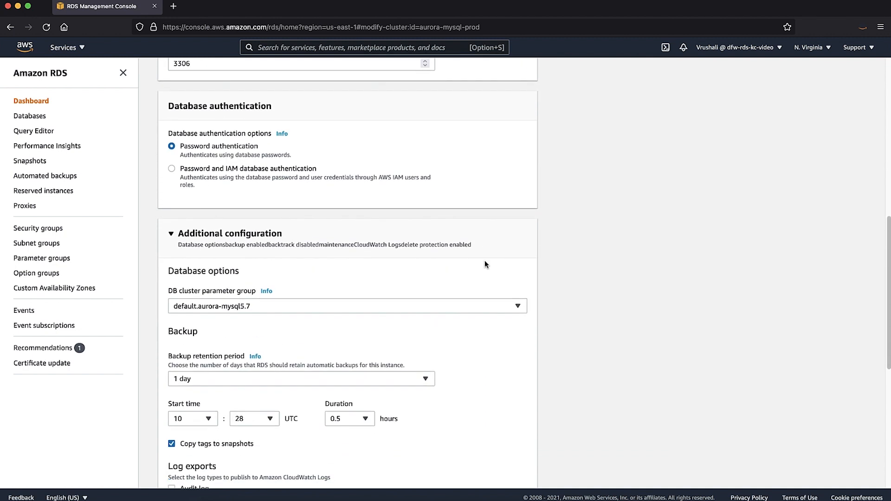
pyautogui.scroll(-1, 484, 263)
pyautogui.click(369, 257)
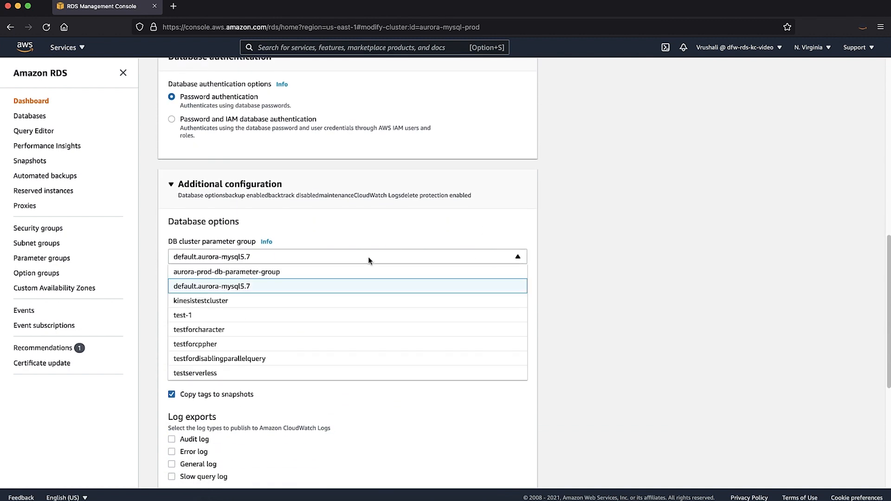
pyautogui.click(251, 271)
# - Continue to the modification summary, choose to apply the change immediately, and submit the cluster modification
pyautogui.scroll(-4, 325, 403)
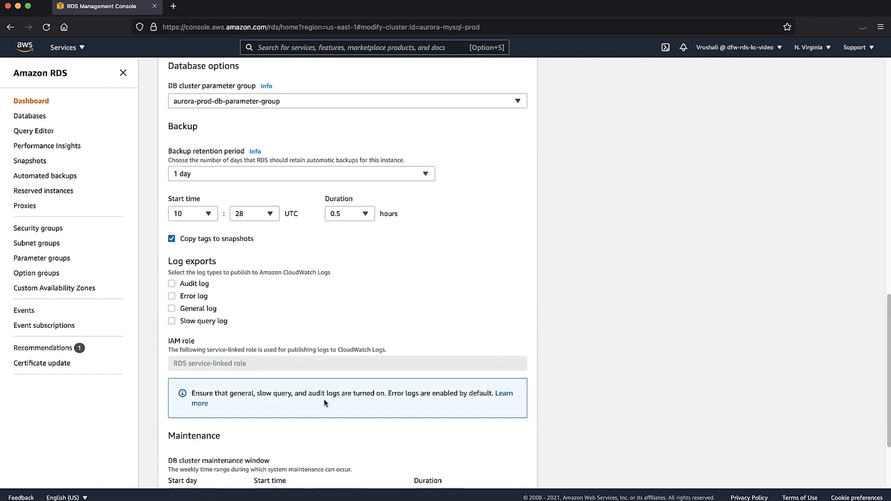
pyautogui.scroll(-3, 324, 402)
pyautogui.click(506, 469)
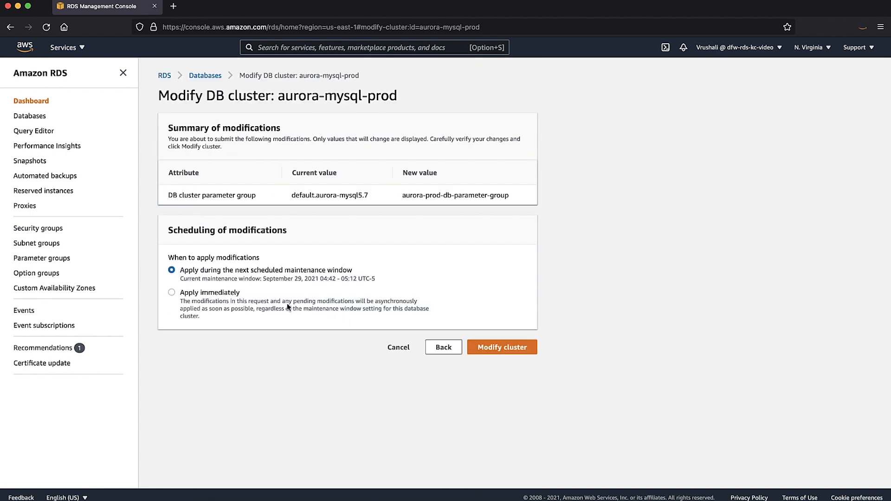
pyautogui.click(171, 292)
pyautogui.click(499, 348)
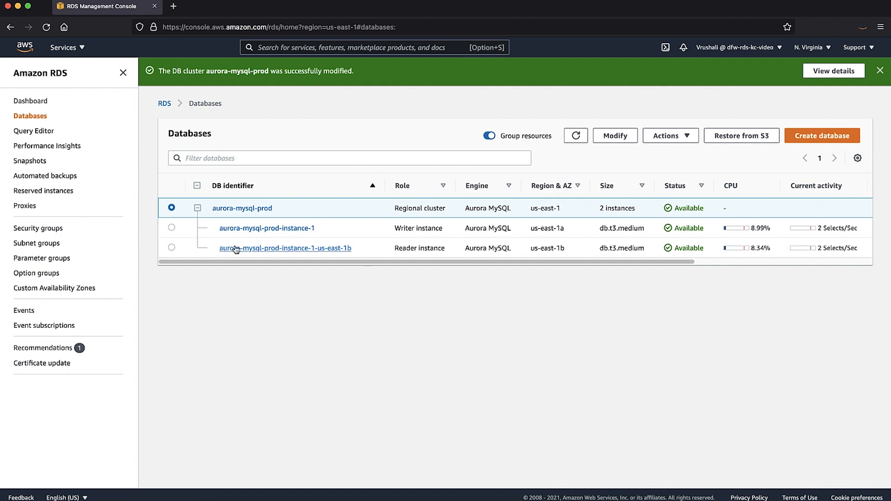
# - Reboot the writer instance aurora-mysql-prod-instance-1
pyautogui.click(172, 228)
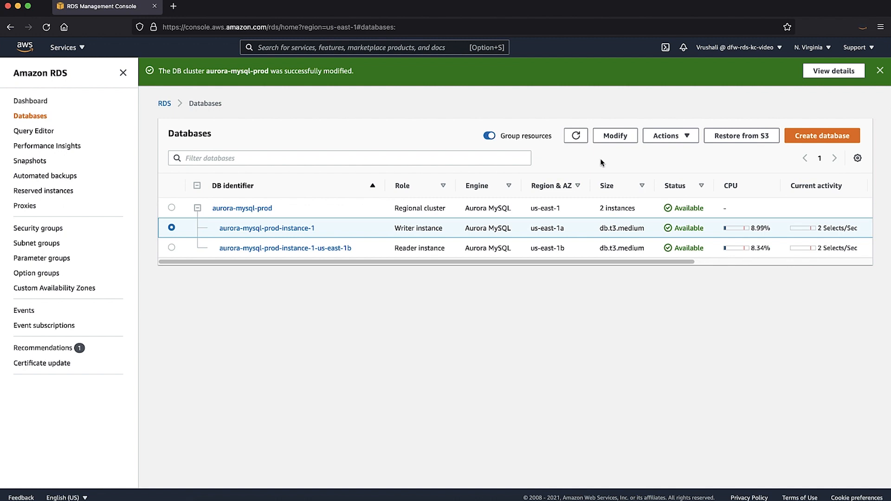
pyautogui.click(662, 141)
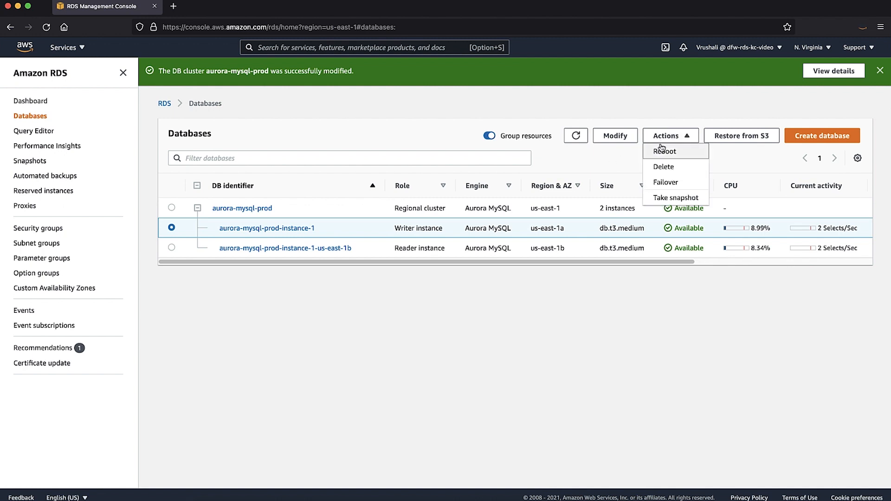
pyautogui.click(661, 153)
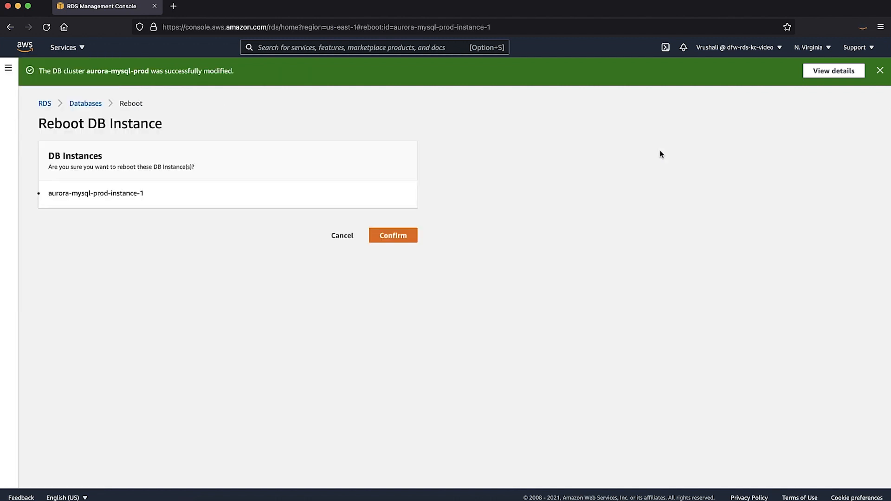
pyautogui.click(391, 237)
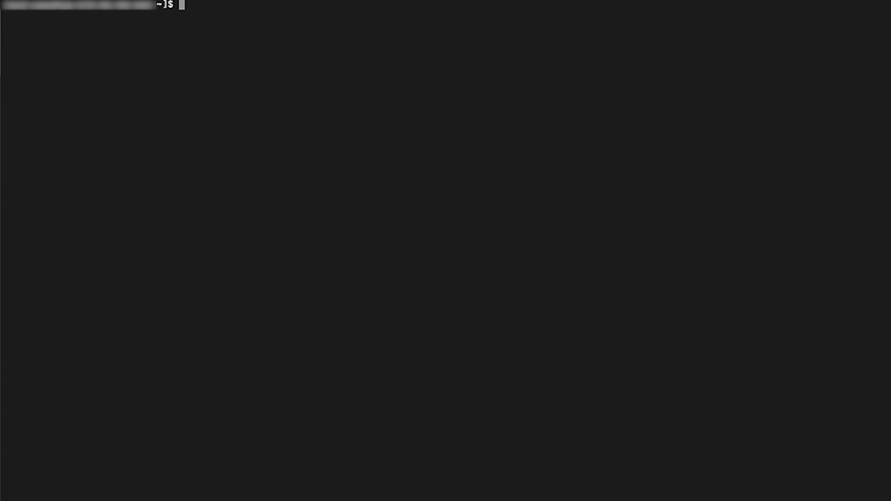
# - In the terminal, connect with mysql to aurora-mysql-prod.cluster-cgzlekq107bx.us-east-1.rds.amazonaws.com as admin on port 3306, entering the database password
pyautogui.press('super+v')
pyautogui.press('Return')
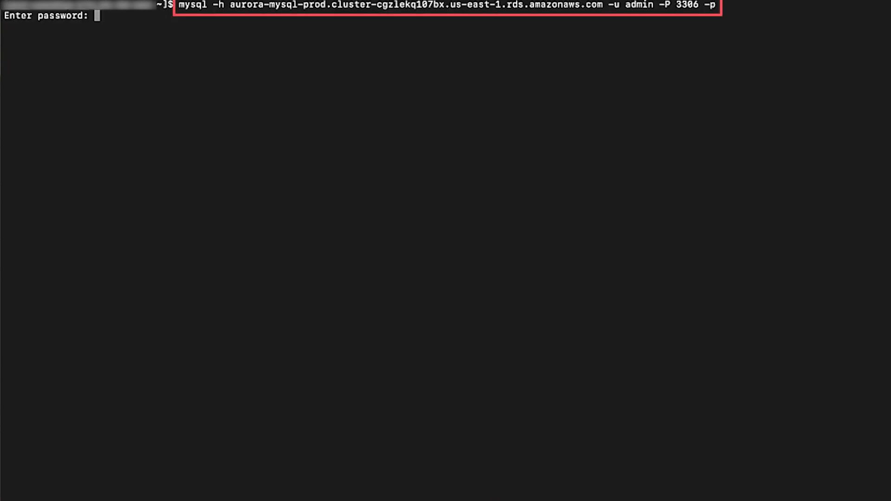
pyautogui.press('Return')
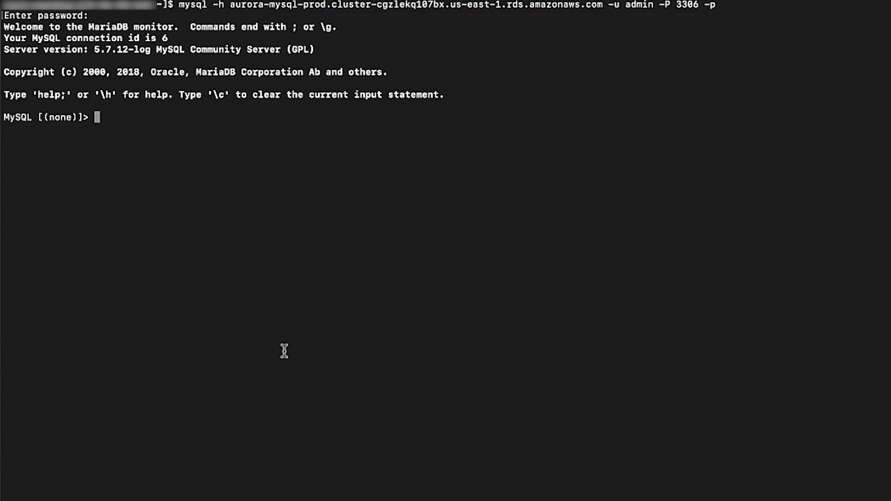
# - Query the global variable binlog_format and display the RDS configuration with CALL mysql.rds_show_configuration;
pyautogui.press('super+v')
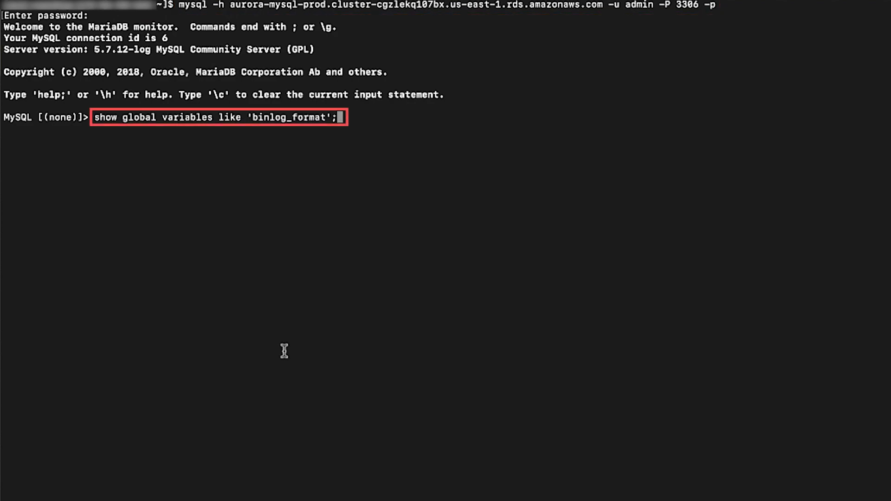
pyautogui.press('Return')
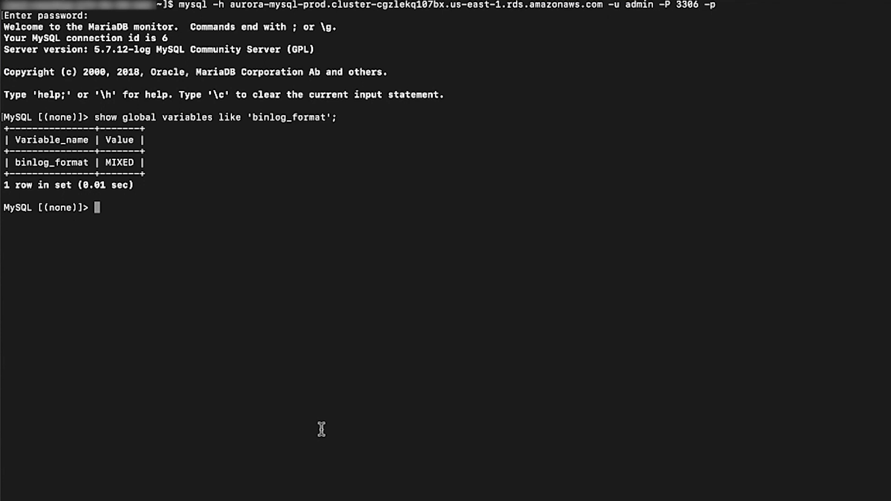
pyautogui.write('CALL mysql.rds_show_configuration;')
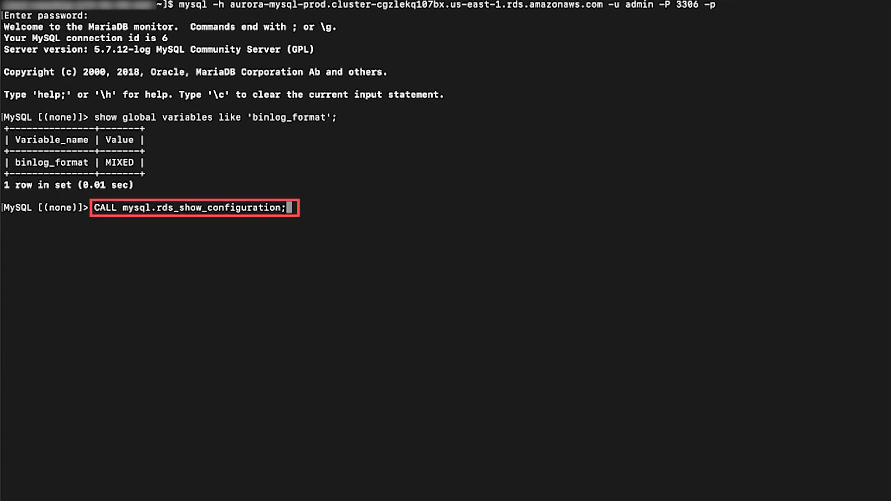
pyautogui.press('Return')
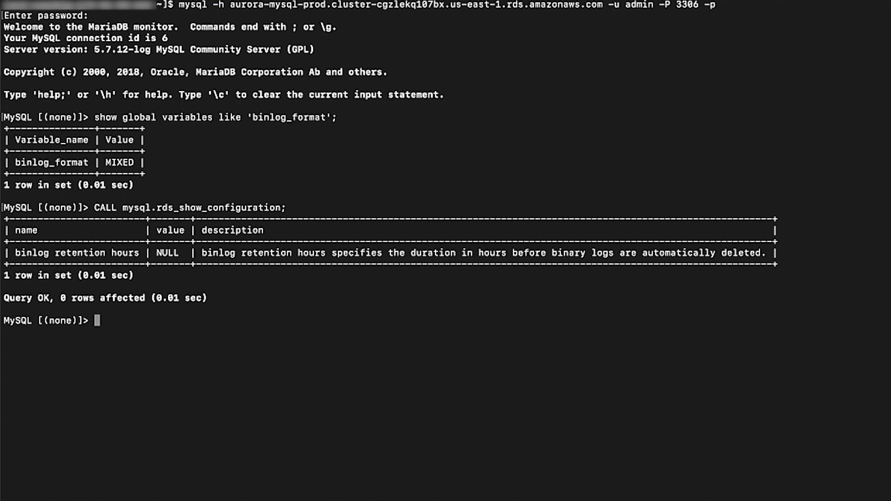
# - Set 'binlog retention hours' to 168 with mysql.rds_set_configuration and display the RDS configuration again
pyautogui.write("CALL mysql.rds_set_configuration('binlog retention hours', 168);")
pyautogui.press('Return')
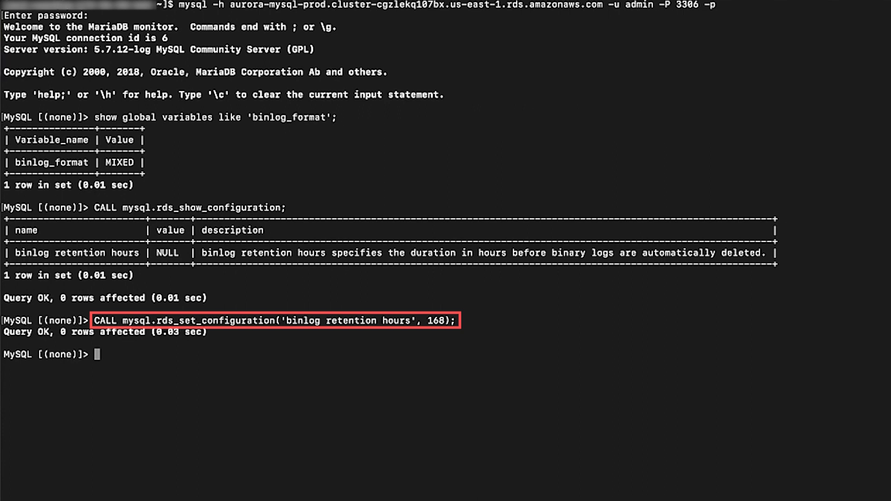
pyautogui.press('Up')
pyautogui.press('Up')
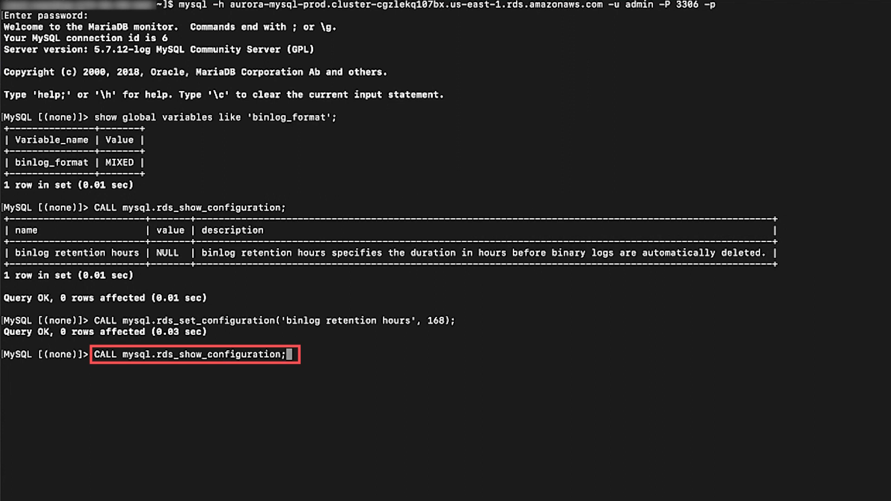
pyautogui.press('Return')
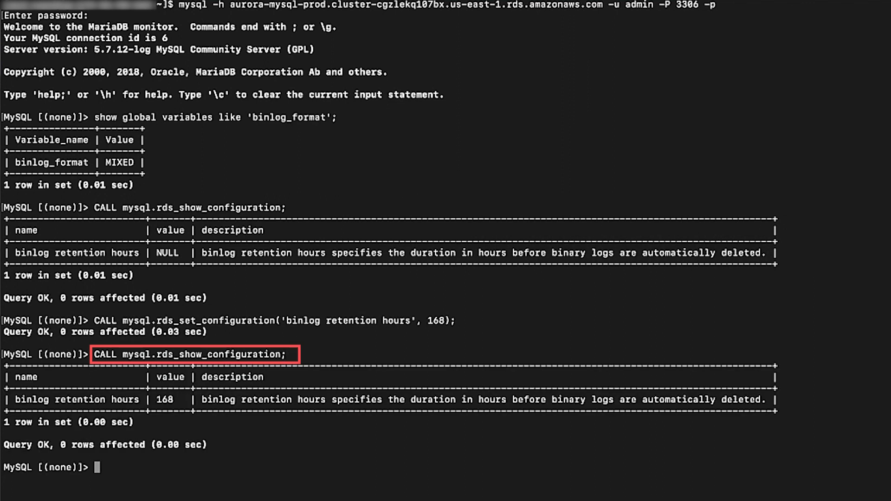